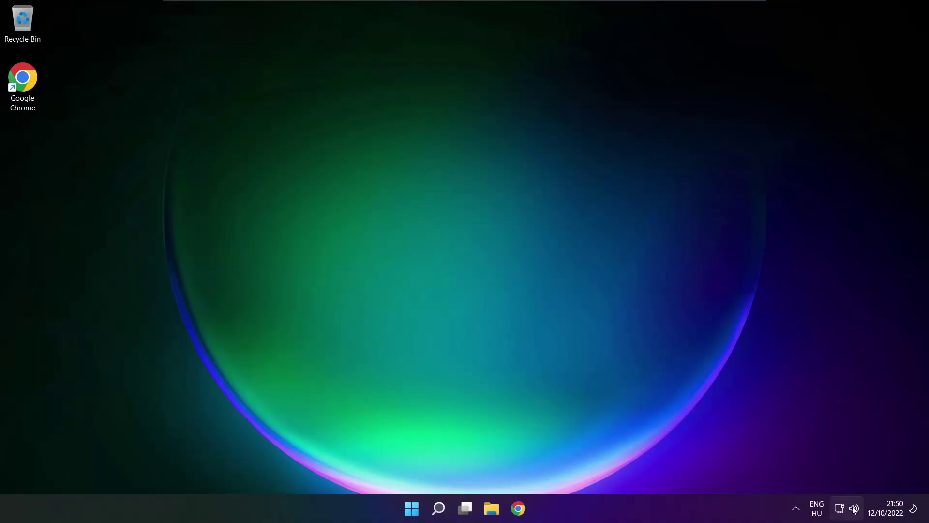
Switch the Quick Settings sound output from CABLE Input to Speakers (High Definition Audio Device)
left_click(854, 512)
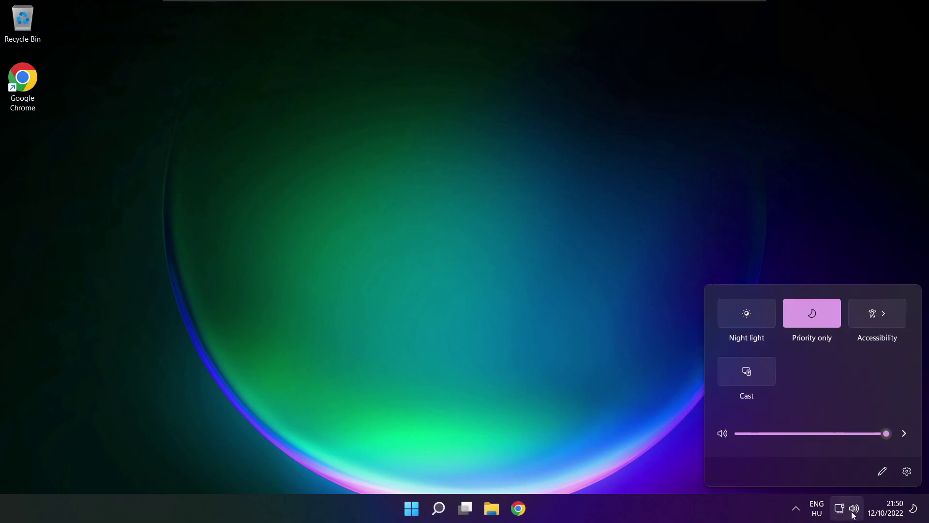
left_click(904, 434)
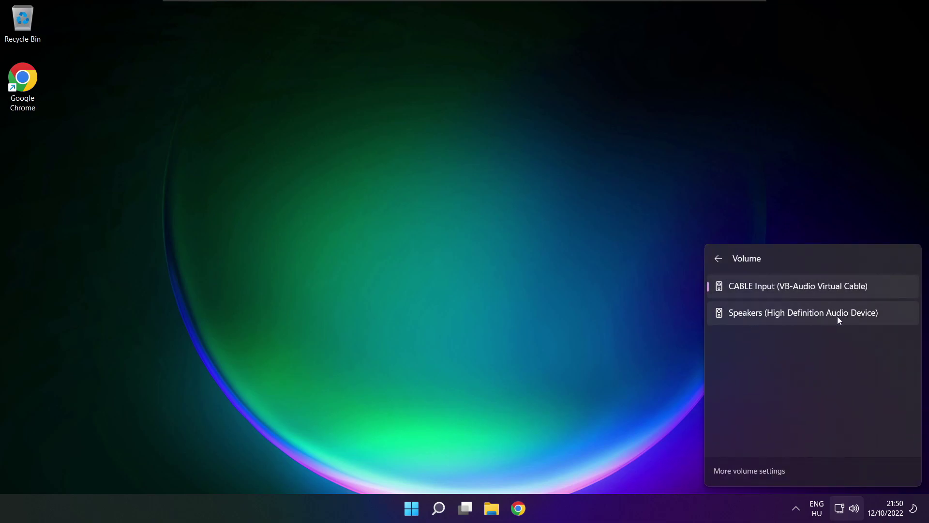
left_click(888, 319)
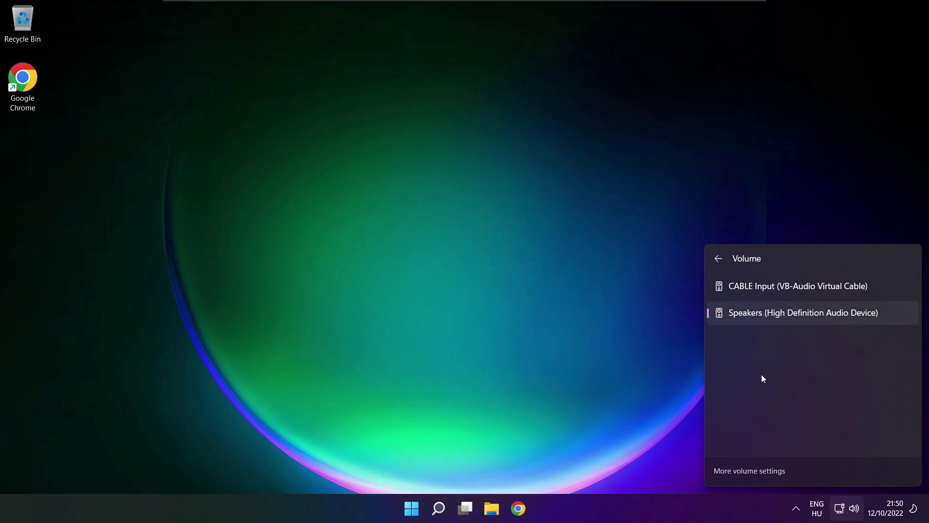
left_click(491, 282)
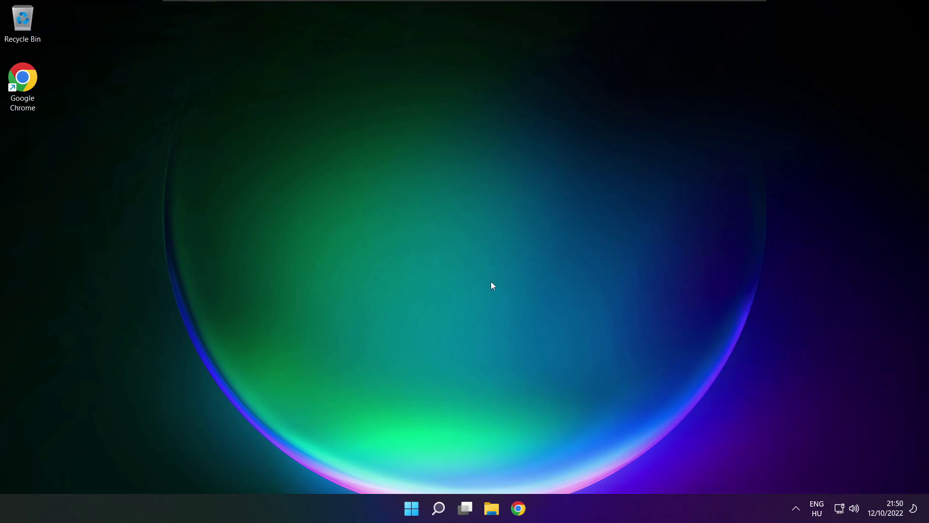
Open the Start power menu, then reopen Quick Settings to check the Speakers output
left_click(412, 509)
left_click(614, 466)
left_click(854, 509)
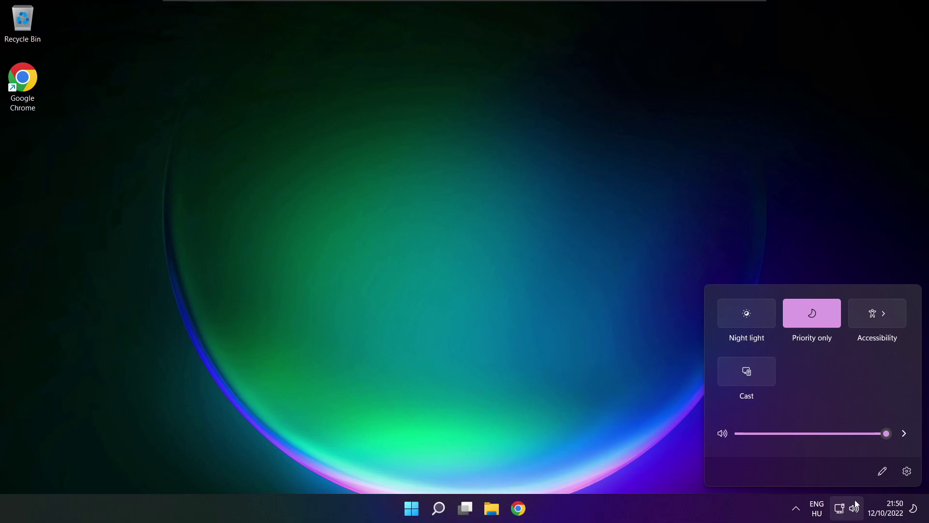
Open Sound settings for Speakers, test the volume leaving it at 100, and scroll to Advanced
left_click(904, 434)
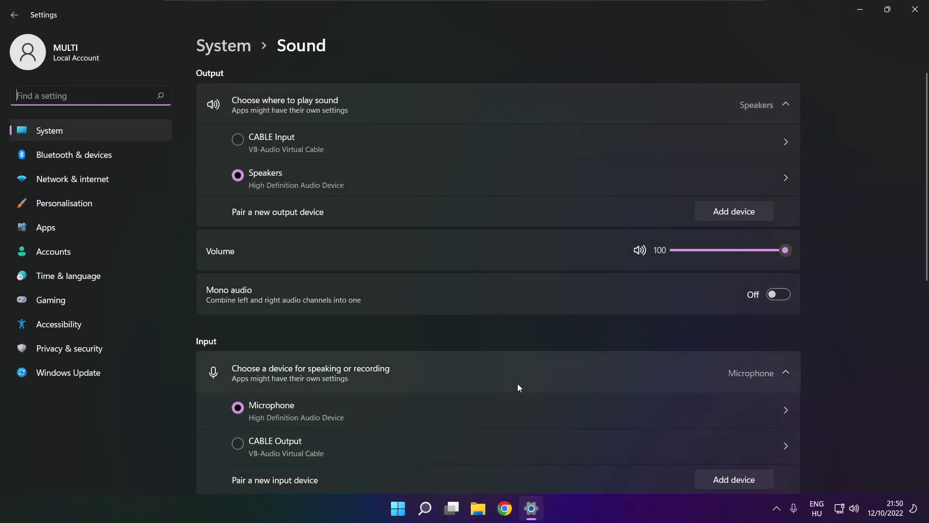
left_click(249, 175)
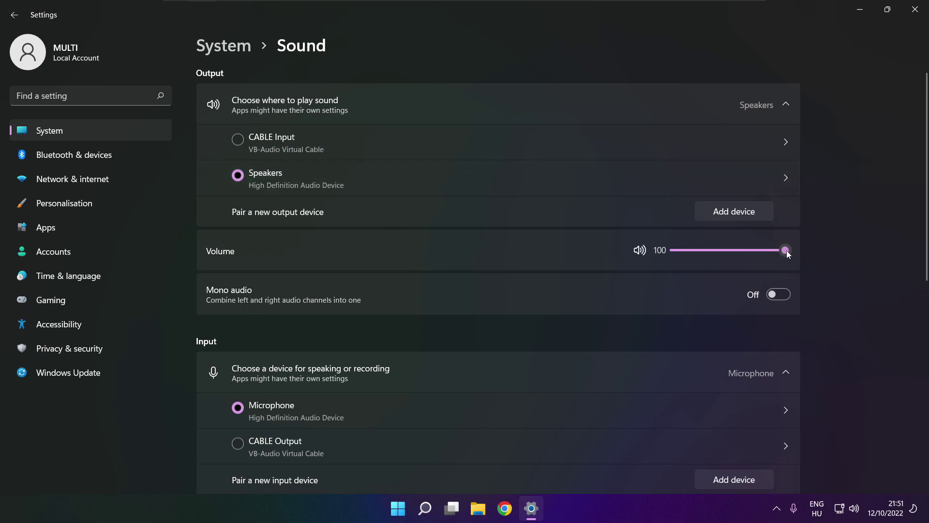
mouse_move(785, 250)
left_mouse_down()
mouse_move(716, 249)
mouse_move(796, 253)
left_mouse_up()
left_click_drag(927, 245, 922, 406)
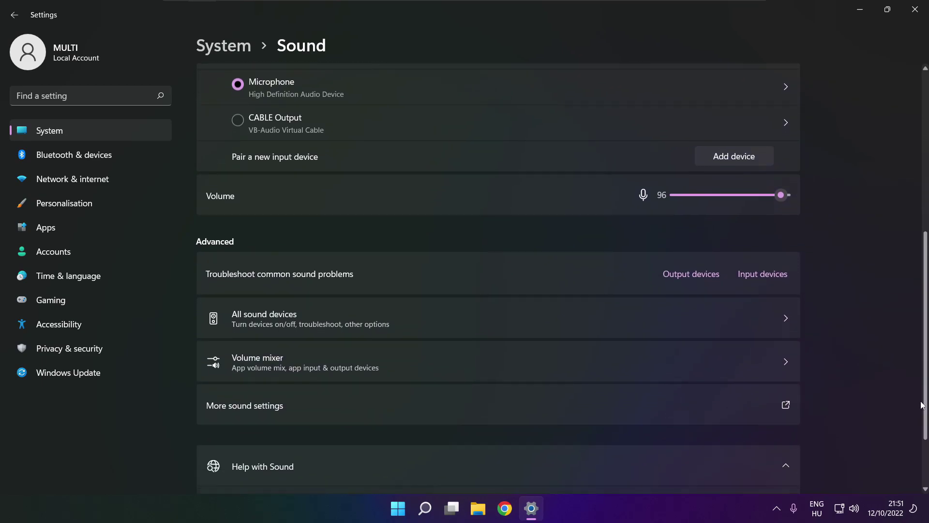
In the classic Sound panel, disable the CABLE Input playback device so Speakers is the default
left_click(382, 411)
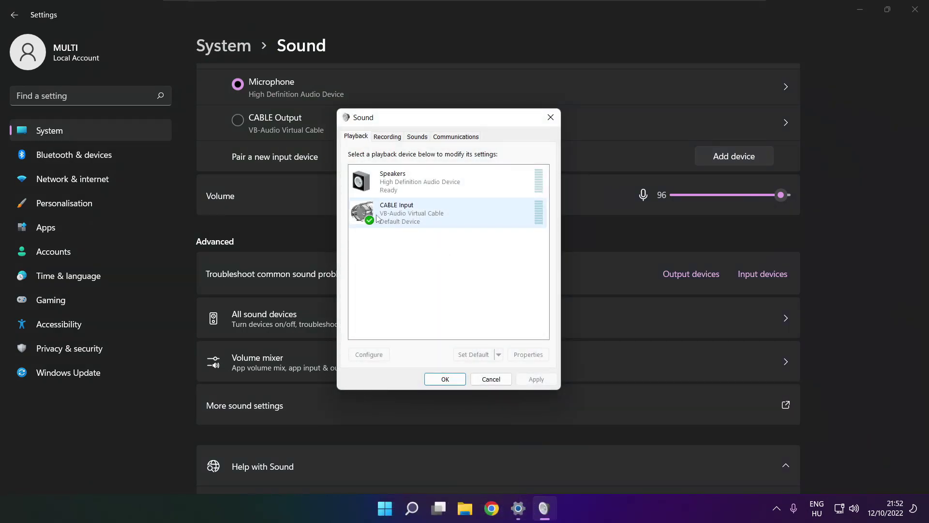
left_click(426, 220)
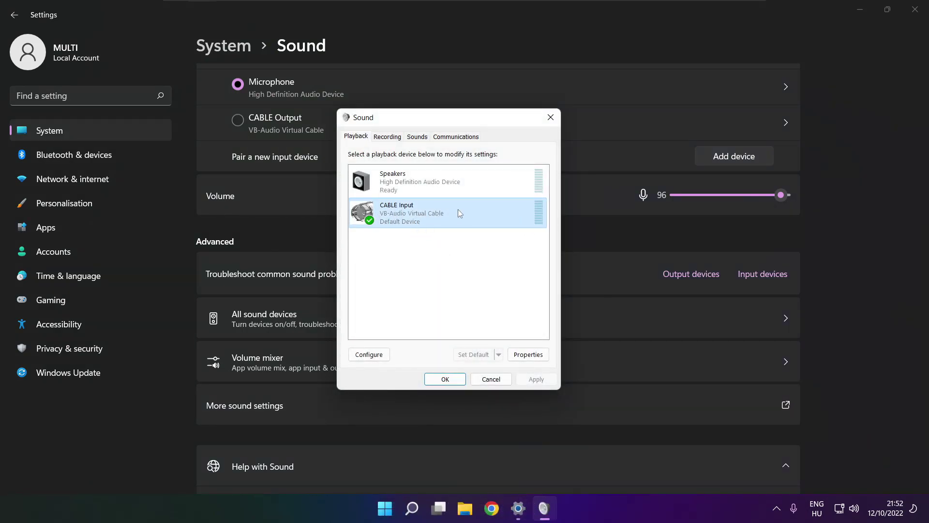
right_click(492, 213)
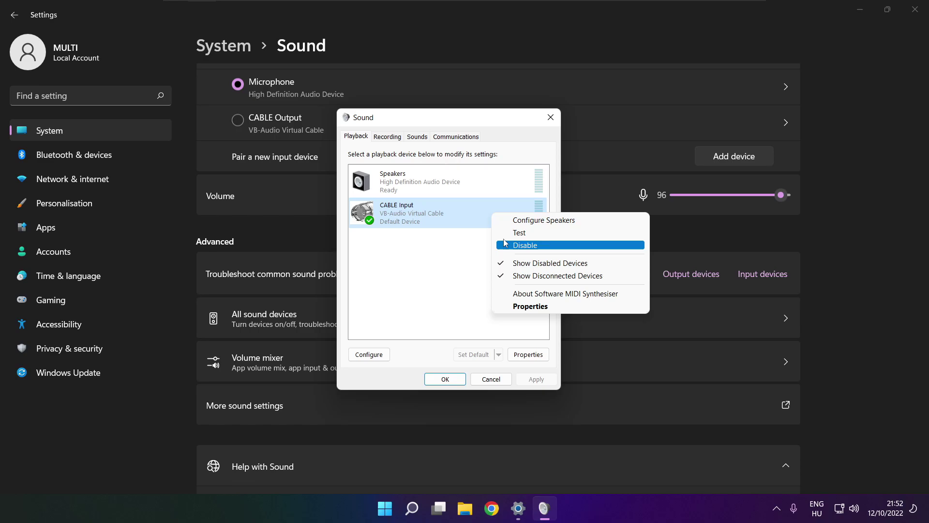
left_click(539, 245)
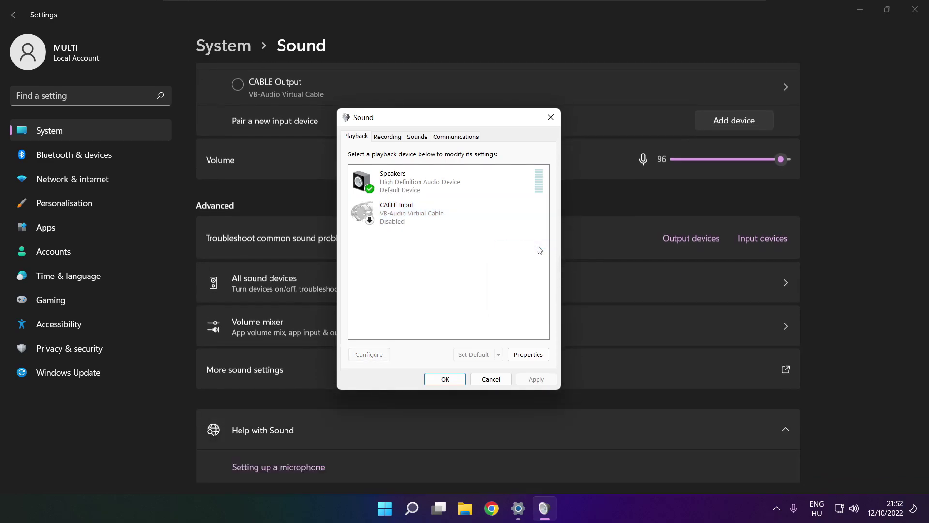
left_click(457, 181)
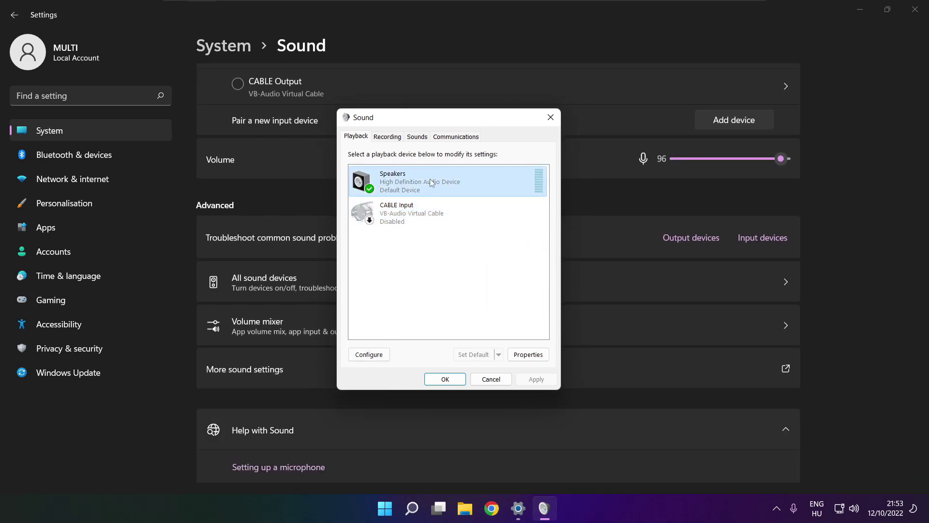
right_click(450, 185)
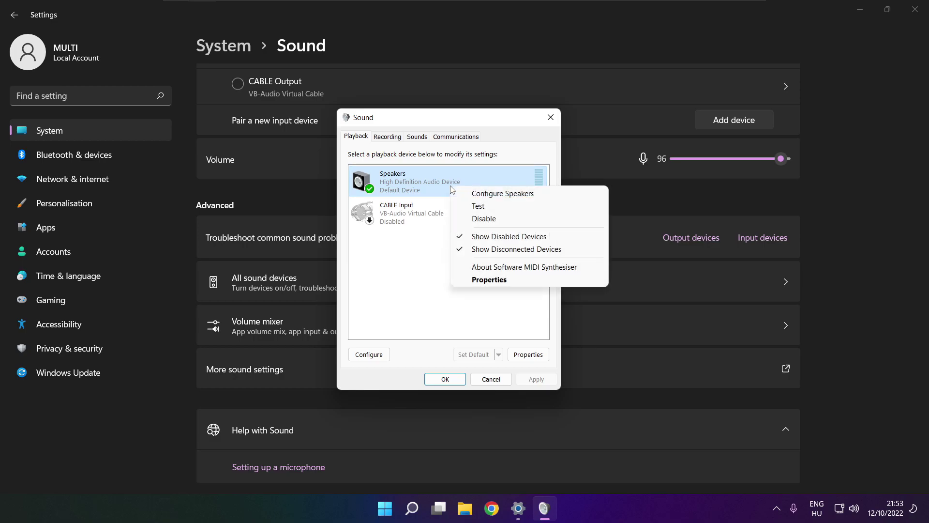
Configure Speakers as 7.1 Surround with centre, subwoofer, side and rear speakers kept
left_click(513, 194)
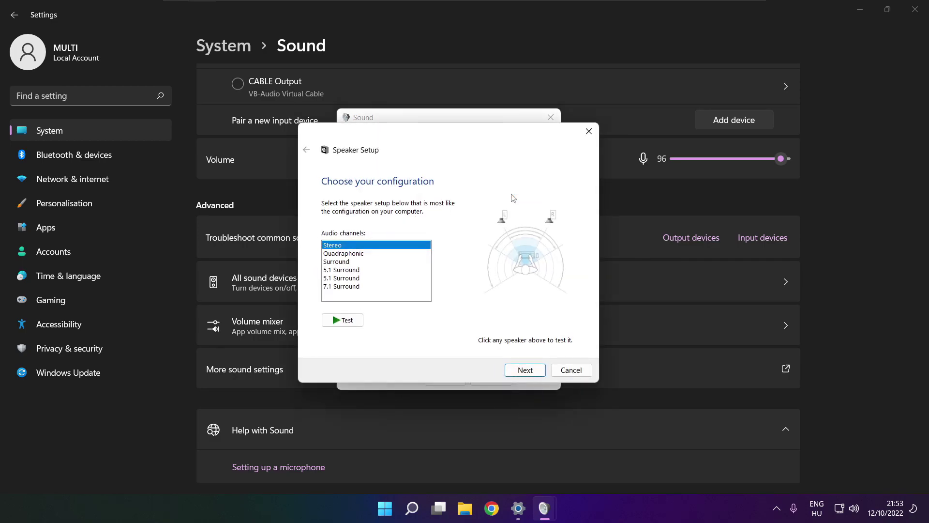
left_click(346, 287)
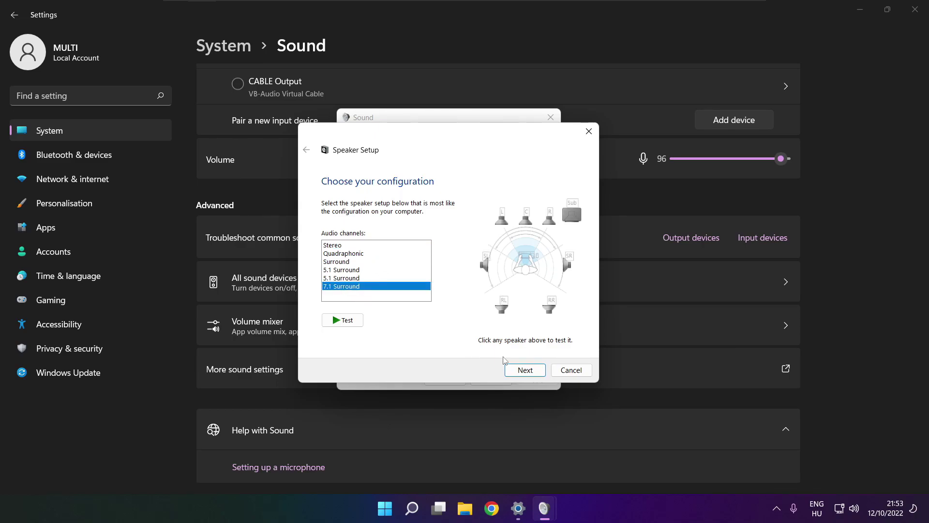
left_click(525, 370)
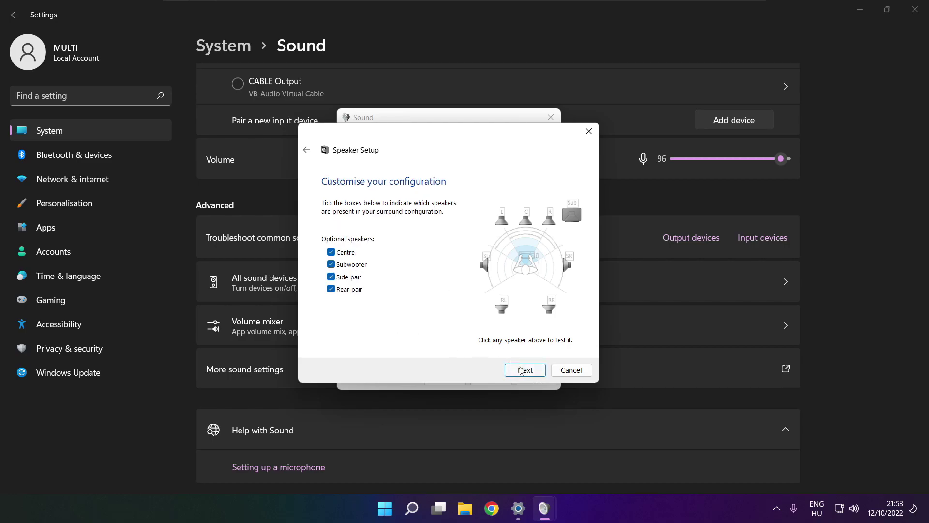
left_click(521, 370)
left_click(522, 371)
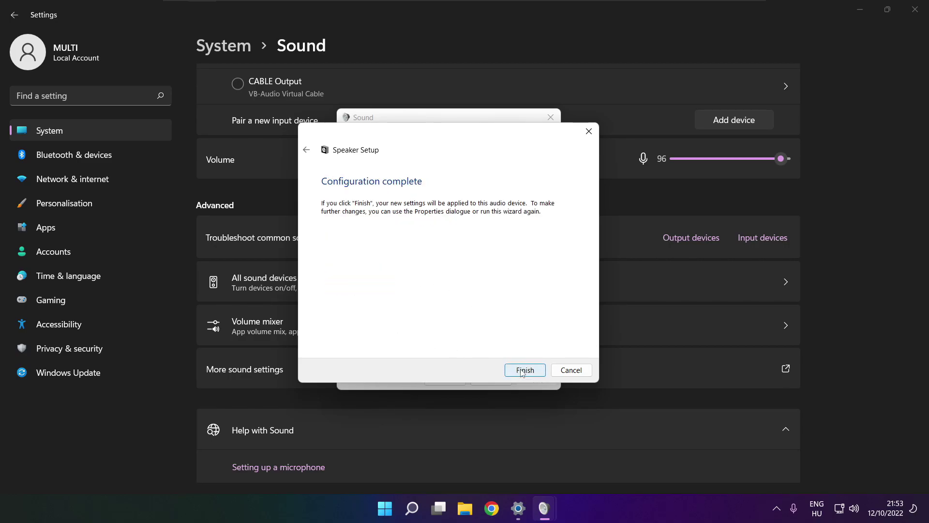
left_click(522, 371)
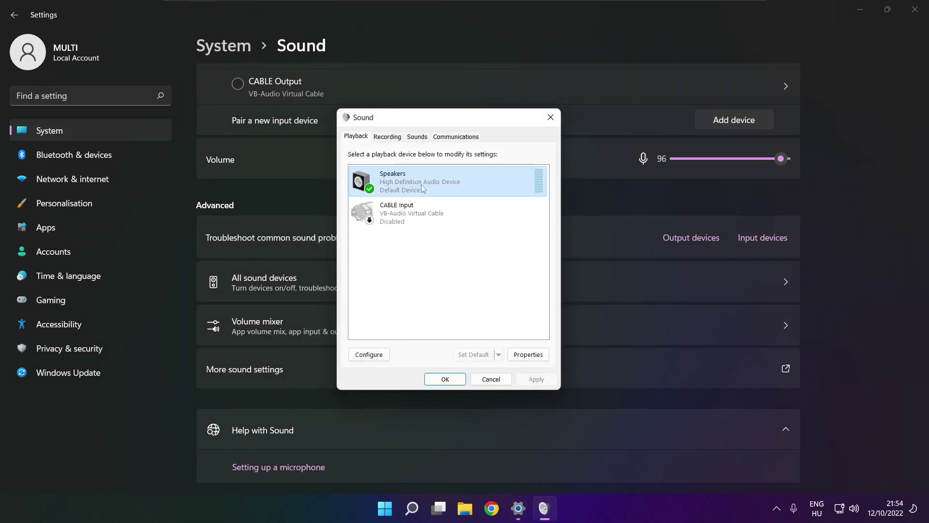
In Speakers Properties, tick Disable all enhancements on the Enhancements tab and apply it
left_click(528, 355)
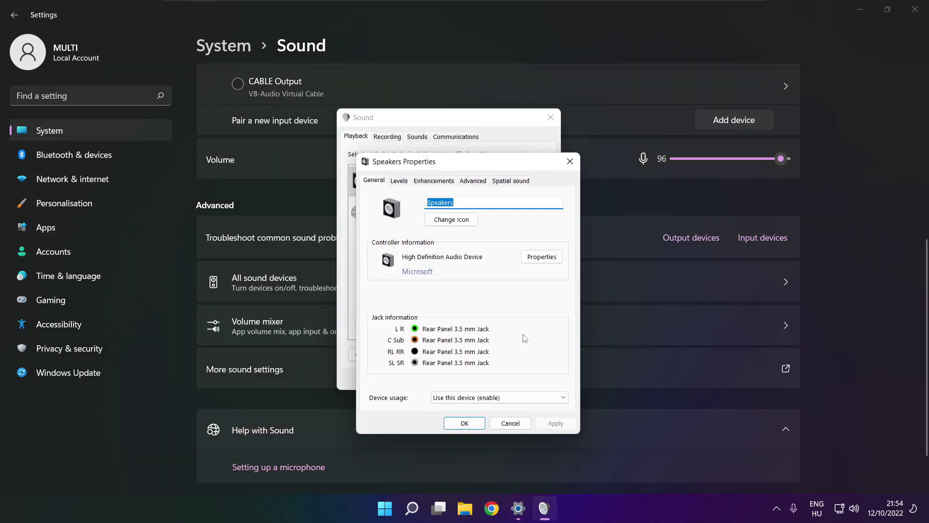
left_click_drag(438, 172, 419, 142)
left_click(380, 151)
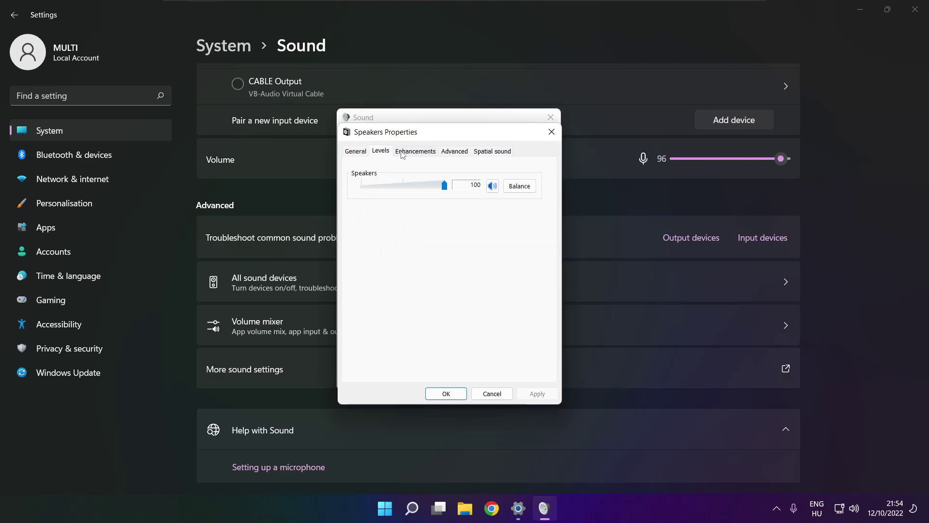
left_click(409, 152)
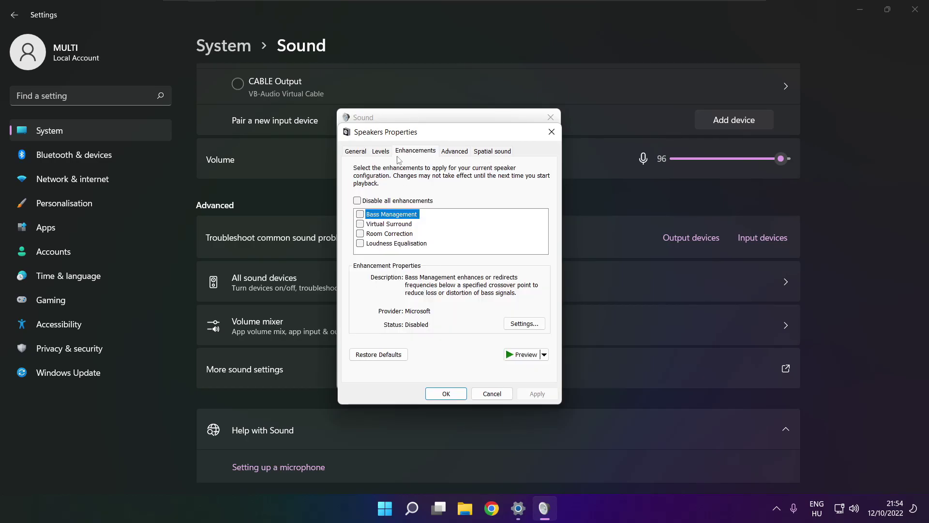
left_click(357, 201)
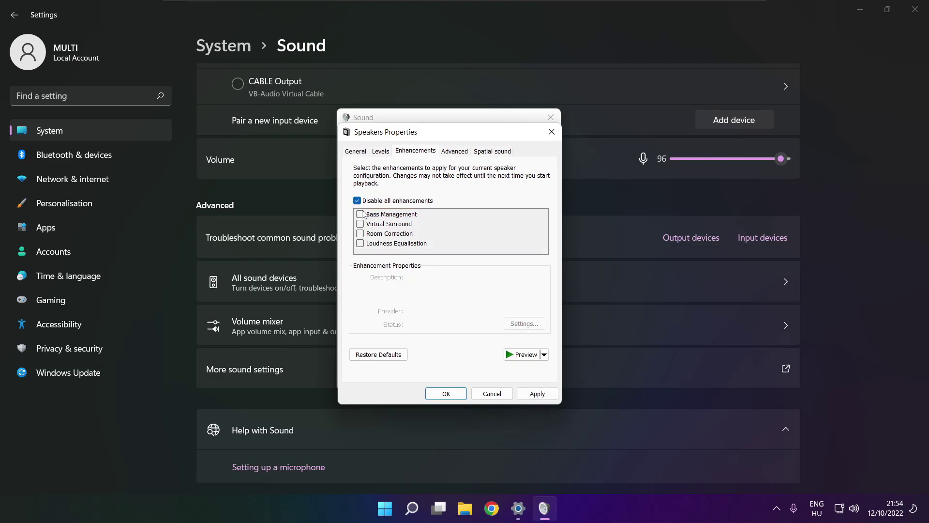
left_click(546, 398)
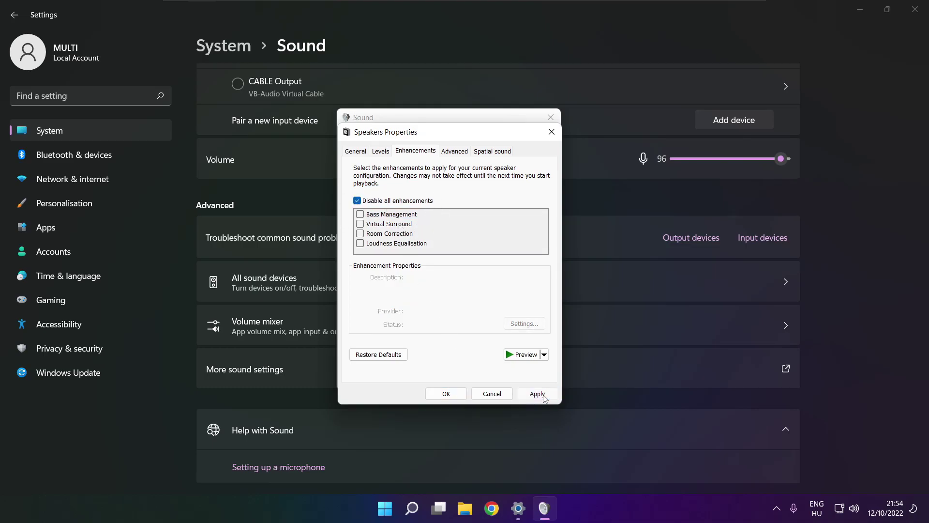
Keep the Speakers default format at 16 bit, 48000 Hz (DVD Quality) and close Speakers Properties
left_click(451, 154)
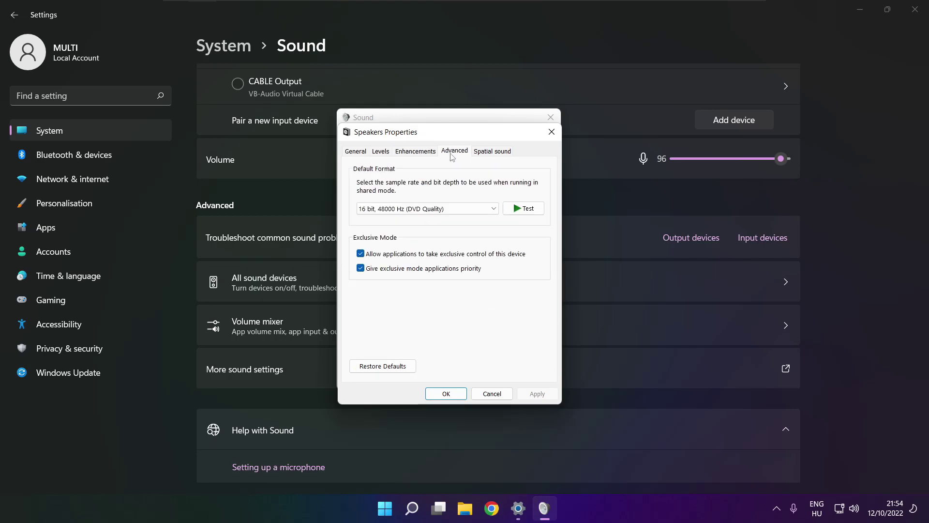
left_click(494, 210)
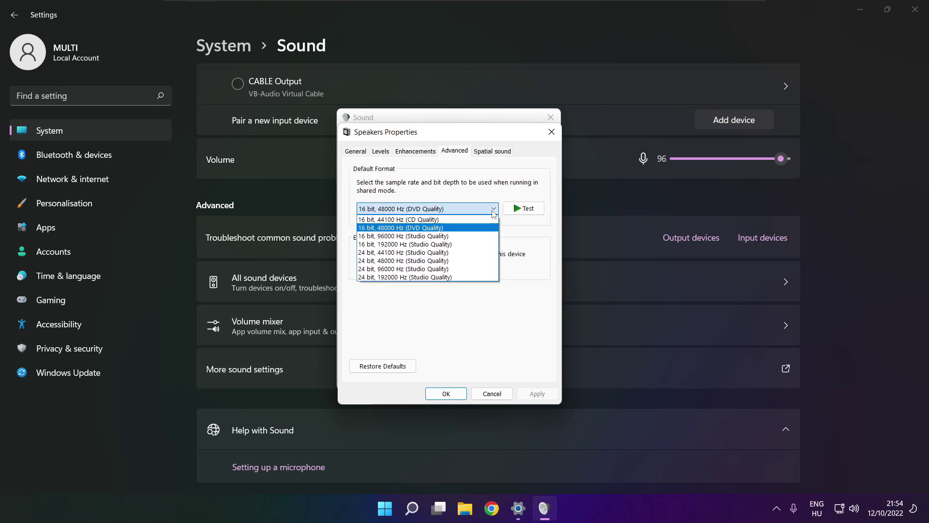
left_click(477, 231)
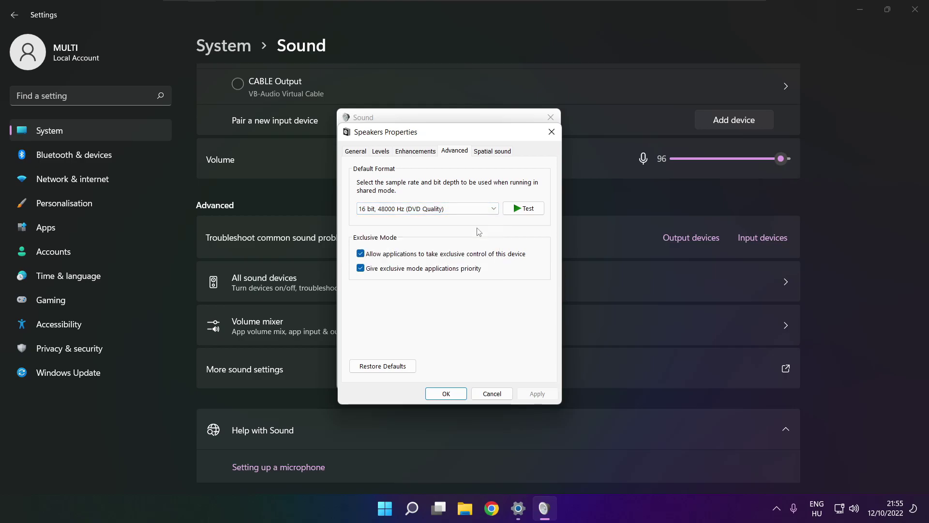
left_click(446, 394)
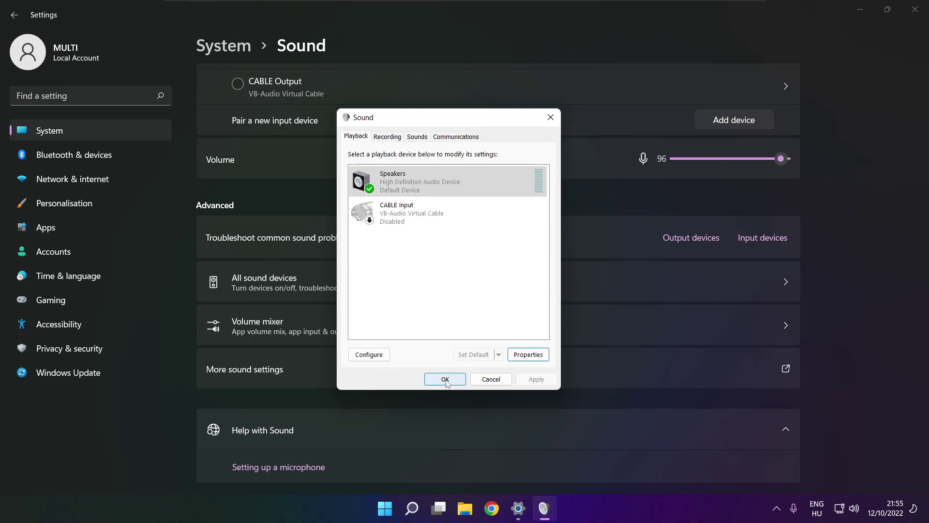
Confirm the Sound dialog, close Settings, and bring up the Start power menu
left_click(445, 378)
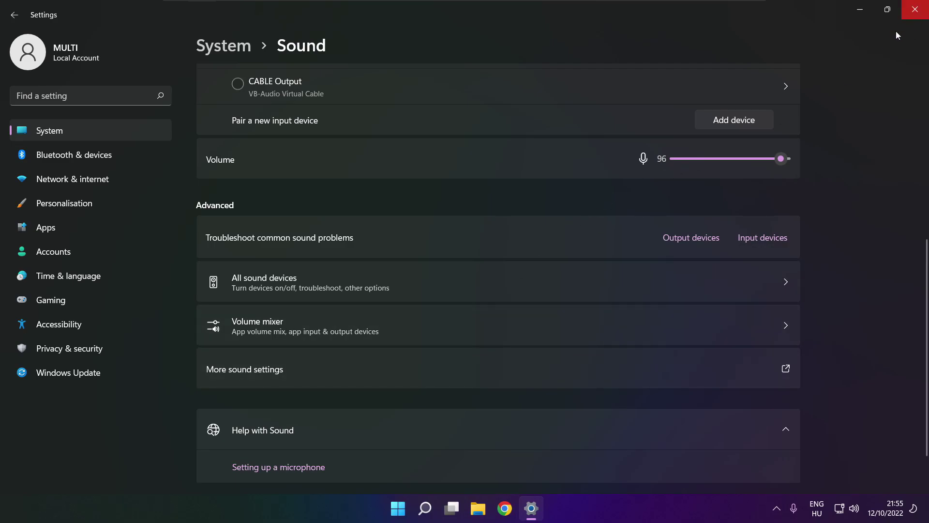
left_click(913, 10)
left_click(412, 508)
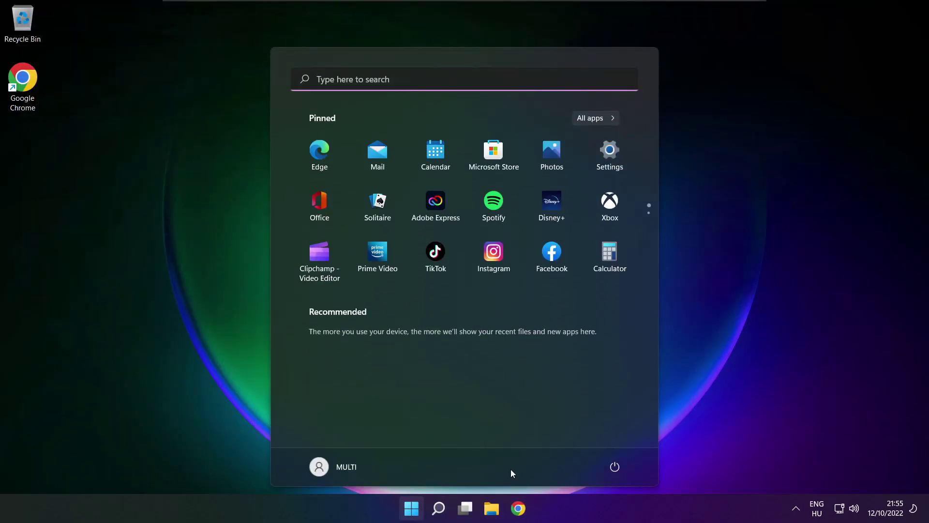
left_click(614, 466)
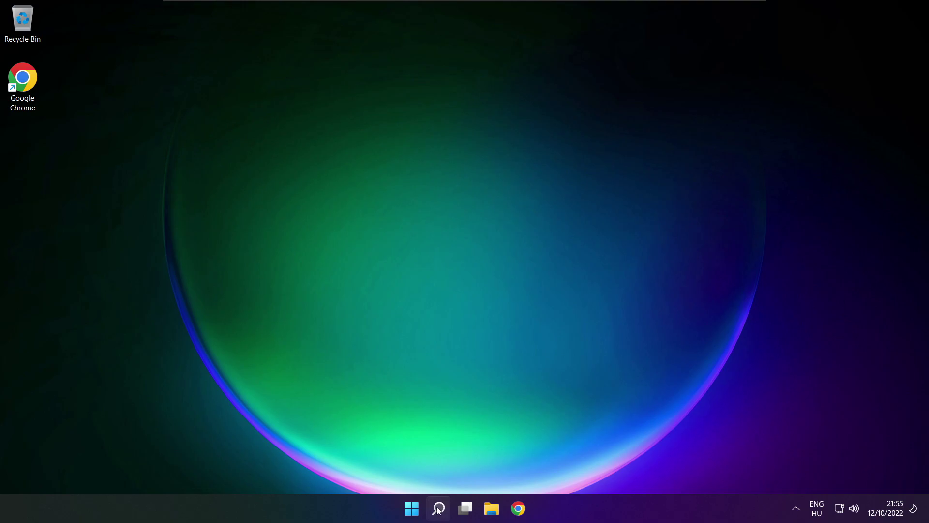
Search for 'device manager', launch Device Manager, and move its window to the screen centre
left_click(438, 509)
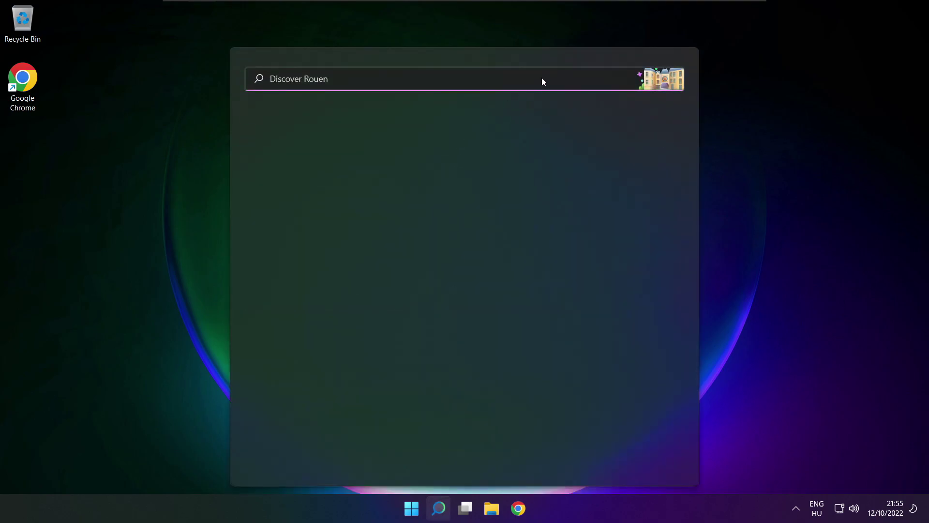
type("devi")
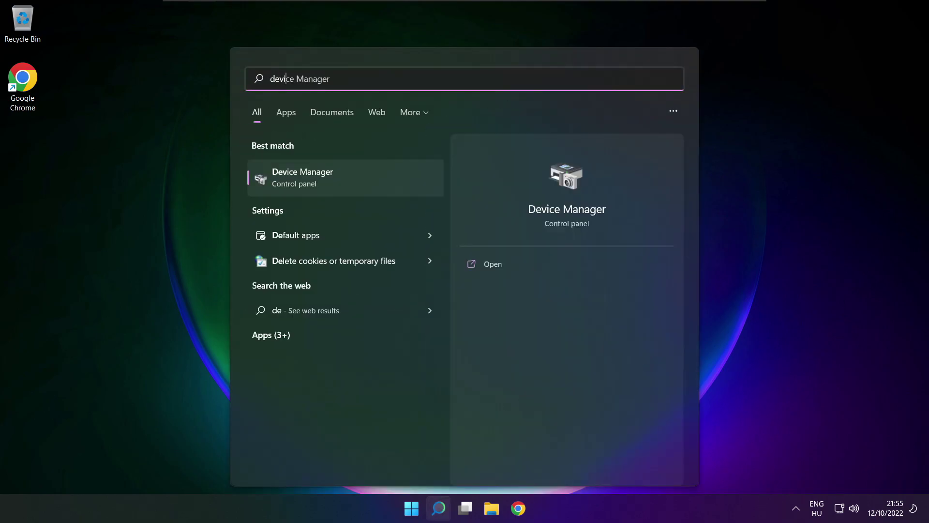
type("ce manager")
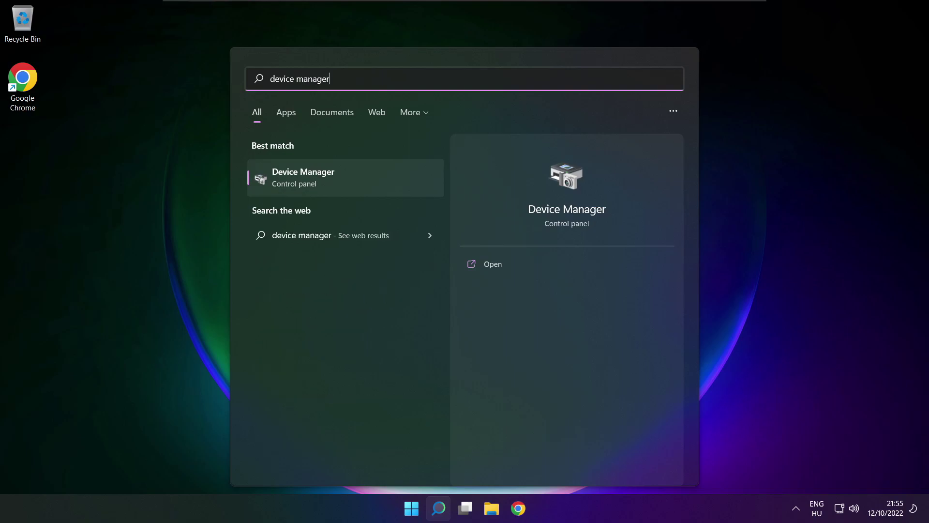
left_click(358, 176)
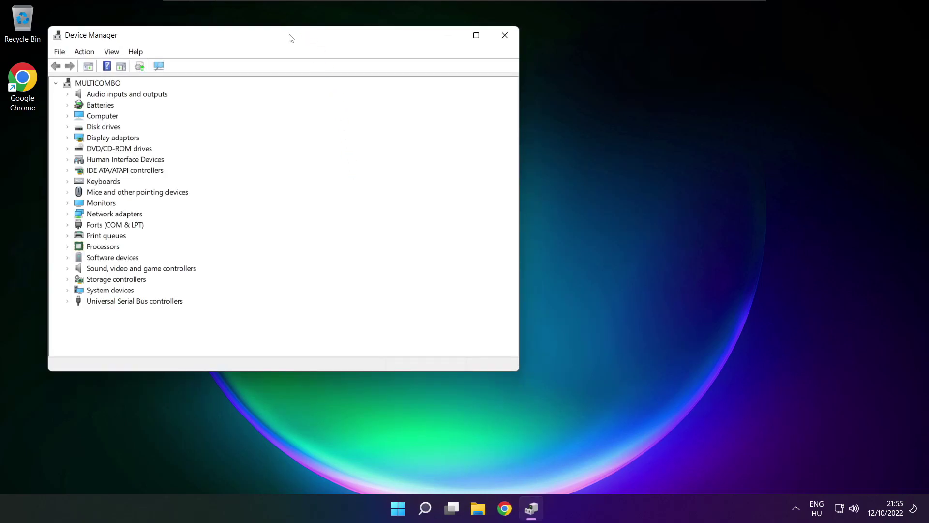
left_click_drag(291, 38, 486, 87)
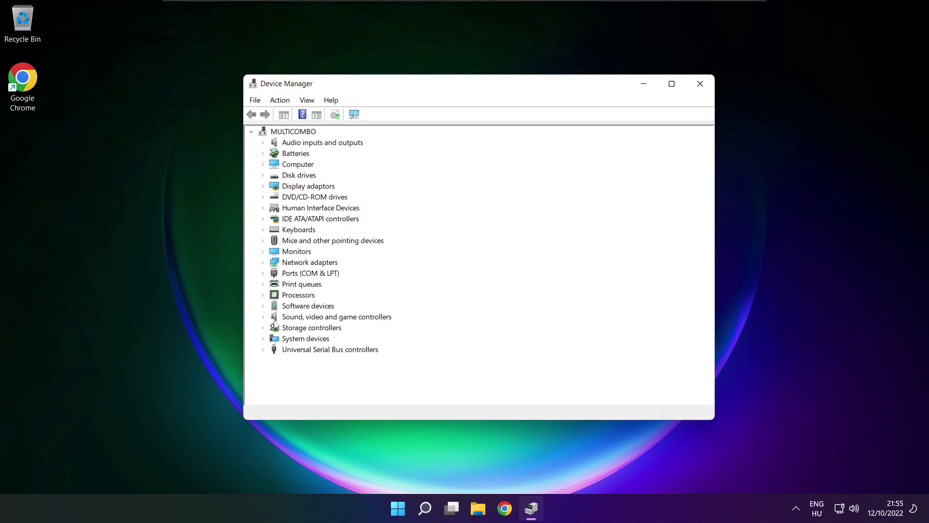
Expand Sound, video and game controllers and bring up High Definition Audio Device's context menu
left_click(270, 319)
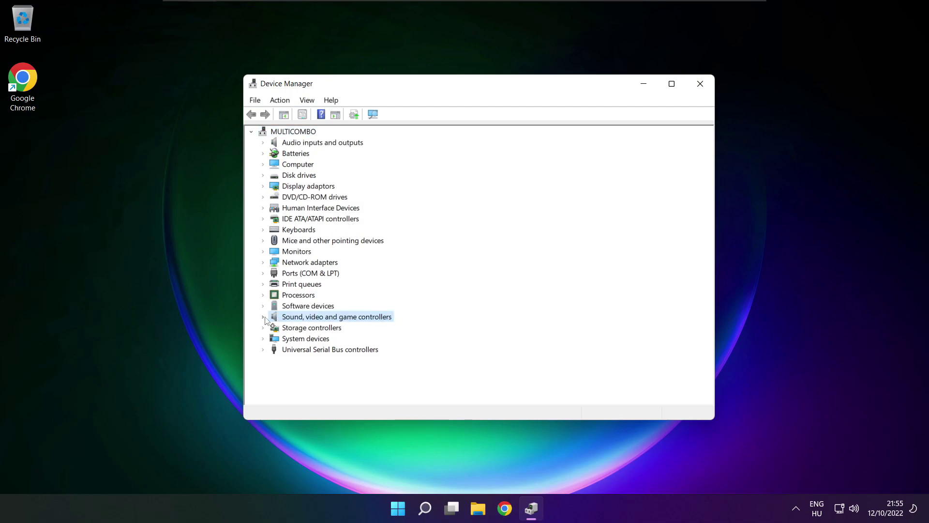
left_click(266, 320)
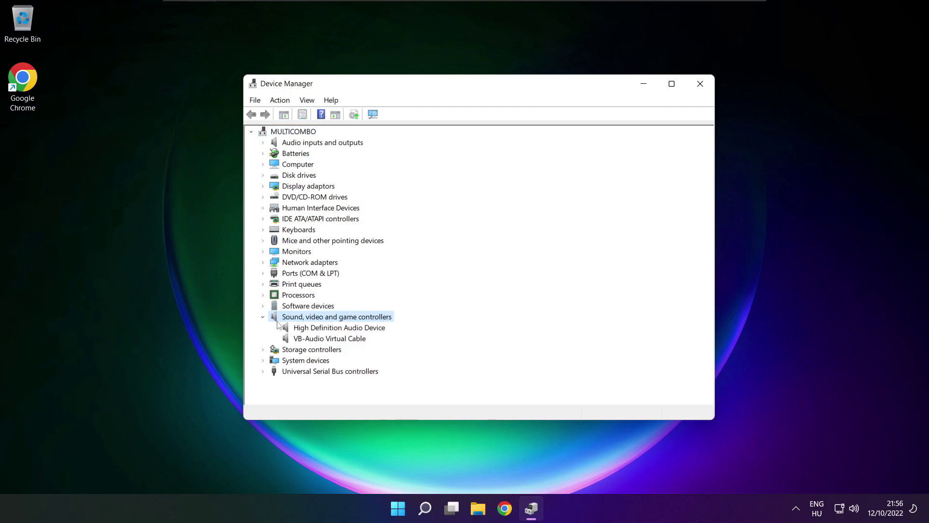
left_click(285, 329)
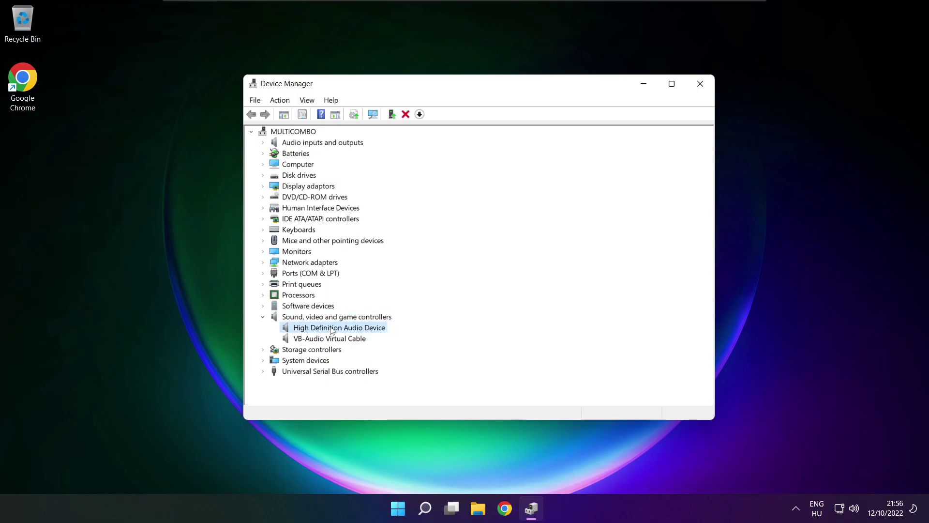
right_click(331, 328)
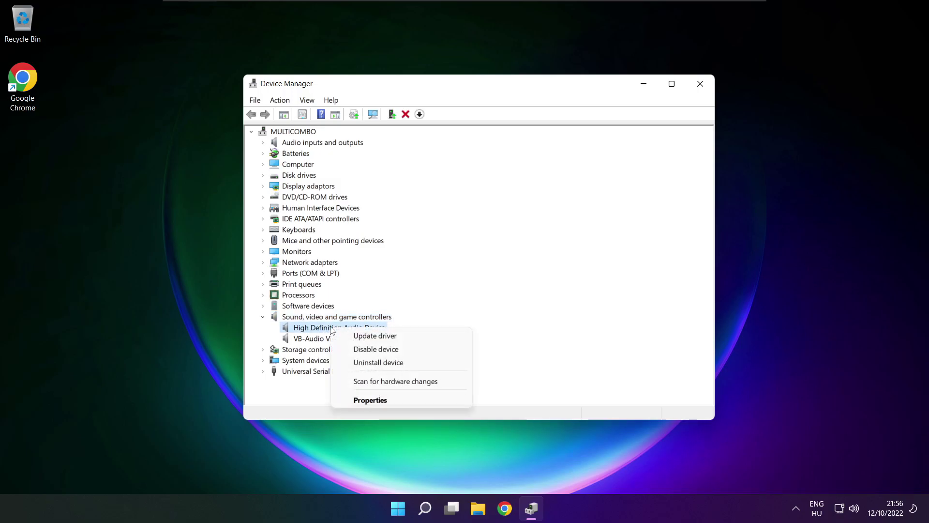
Reinstall the High Definition Audio Device driver from the computer's driver list, accepting the warning
left_click(421, 339)
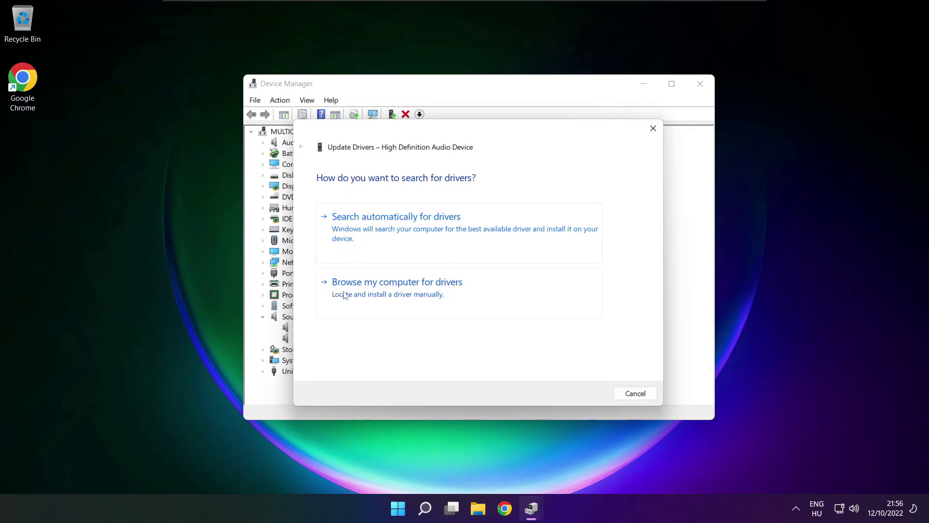
left_click(419, 294)
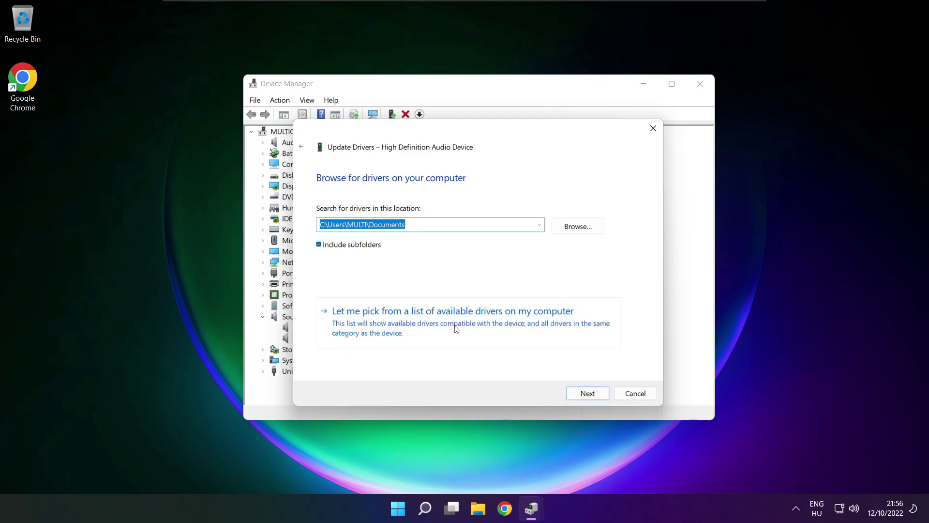
left_click(457, 330)
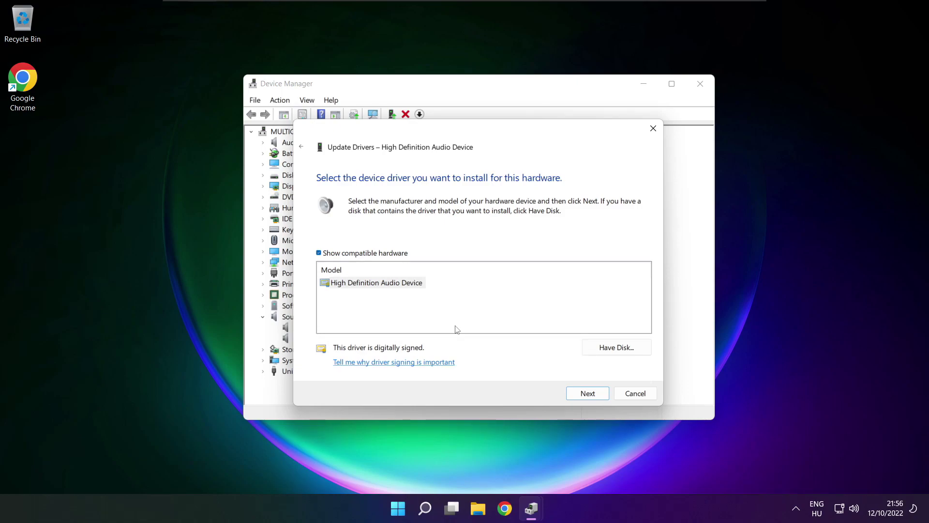
left_click(363, 285)
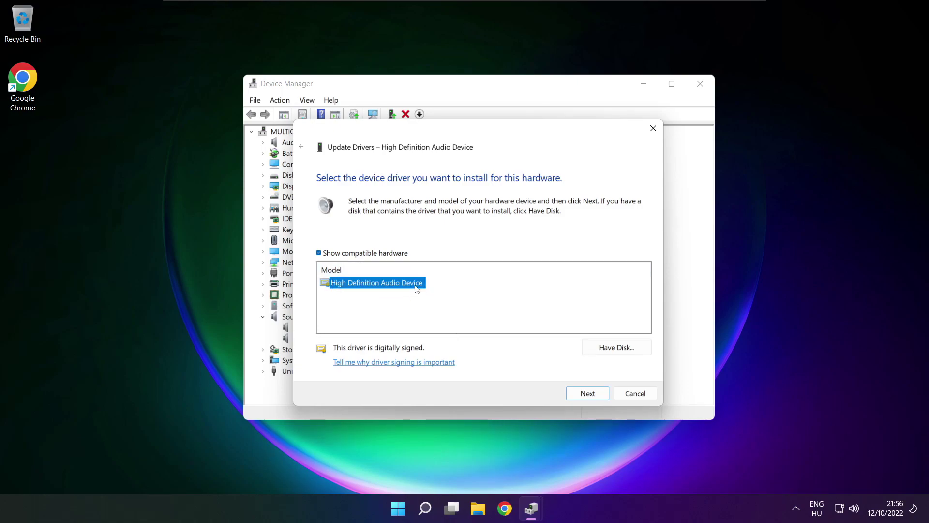
left_click(588, 393)
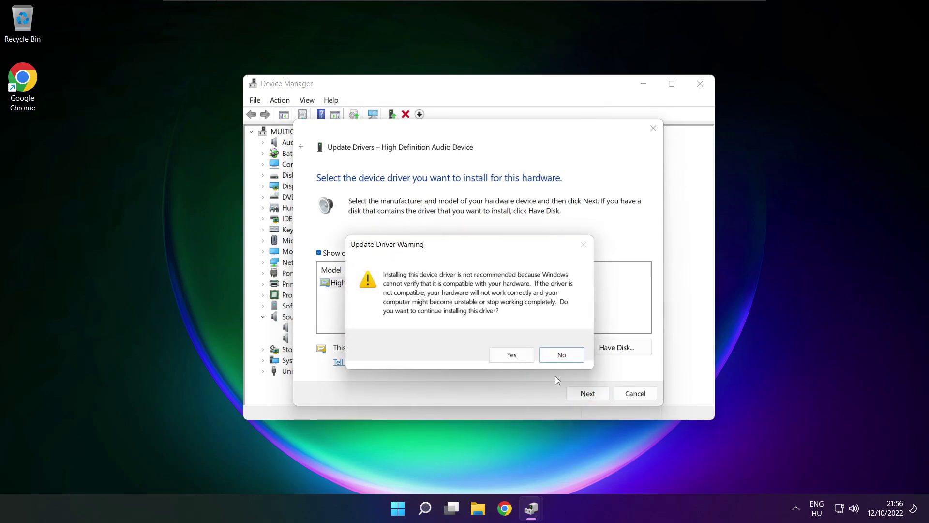
left_click(513, 355)
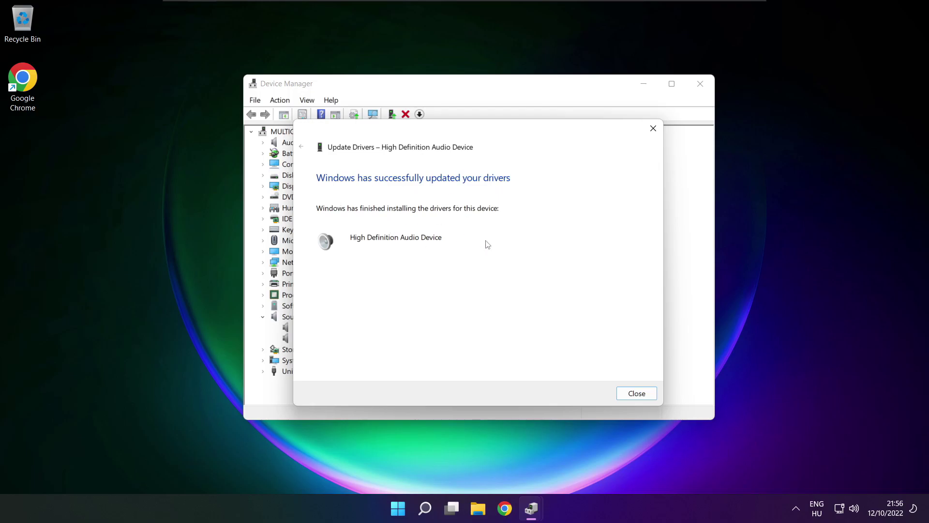
left_click(637, 393)
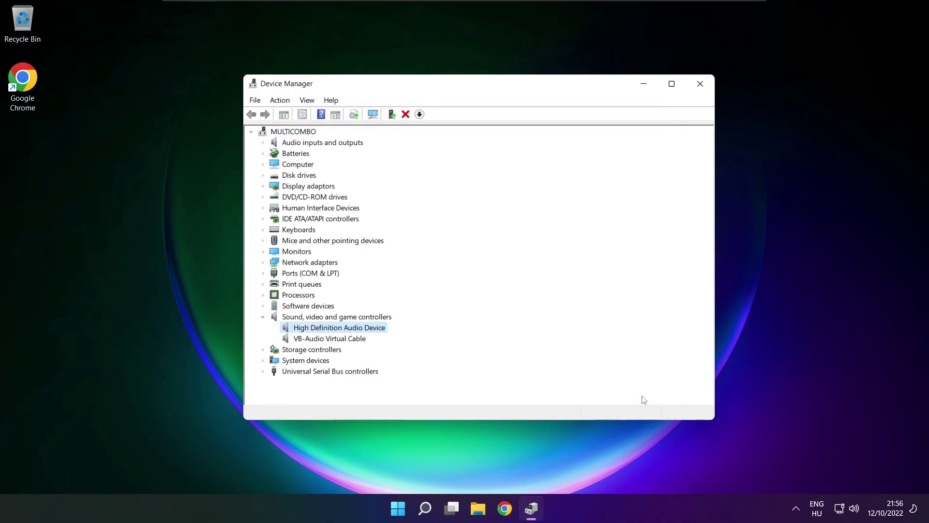
Close Device Manager and bring up the power options in the Start menu
left_click(701, 87)
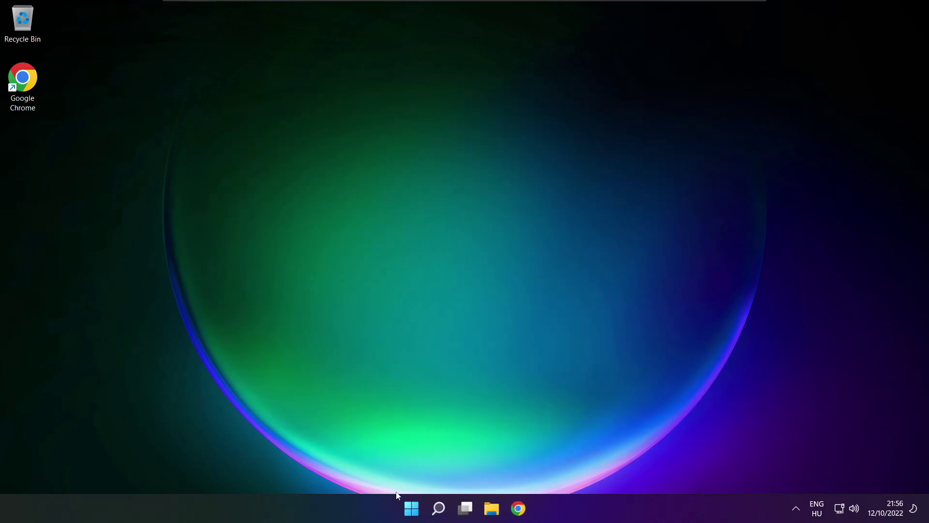
left_click(412, 508)
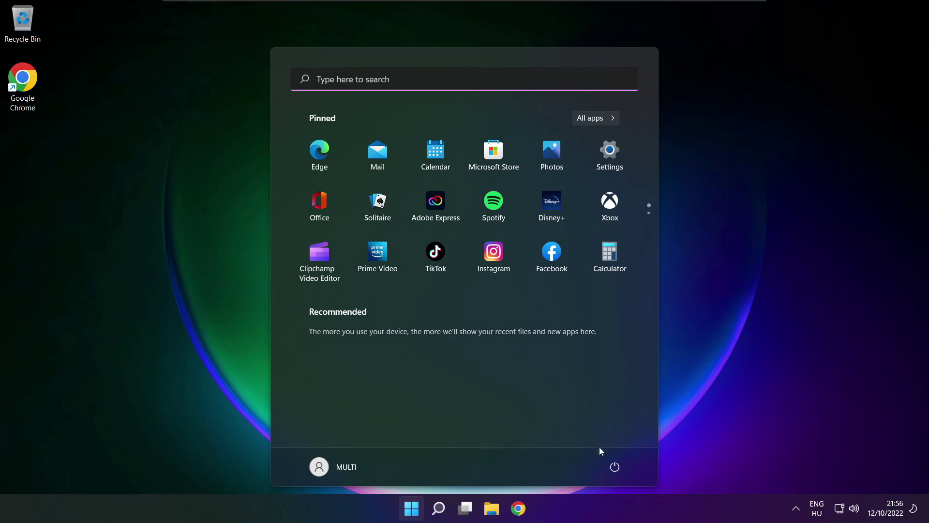
left_click(614, 466)
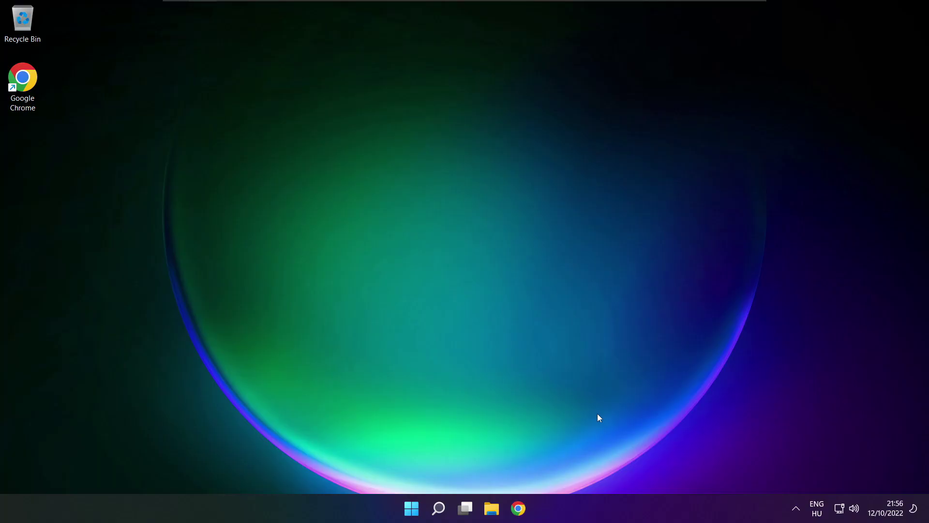
Open Sound settings from the taskbar speaker icon and scroll down to the Advanced troubleshooting section
right_click(855, 512)
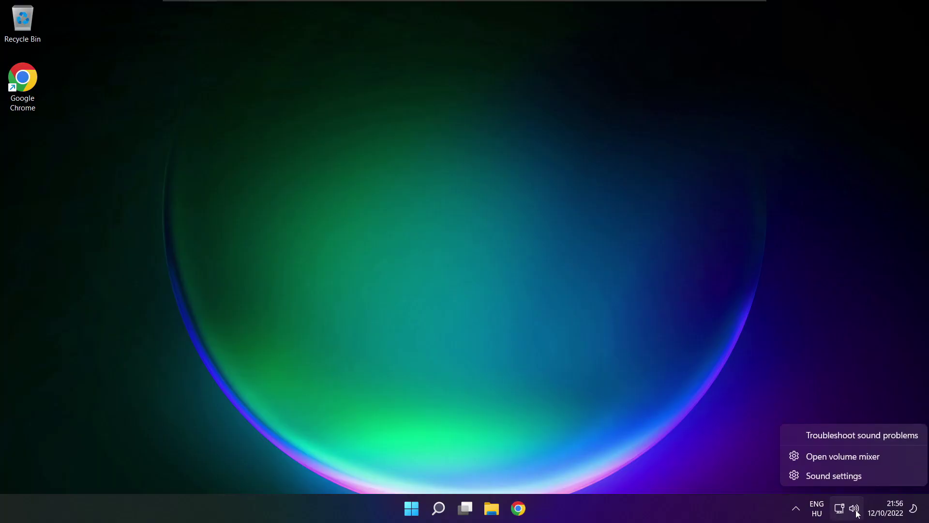
left_click(868, 476)
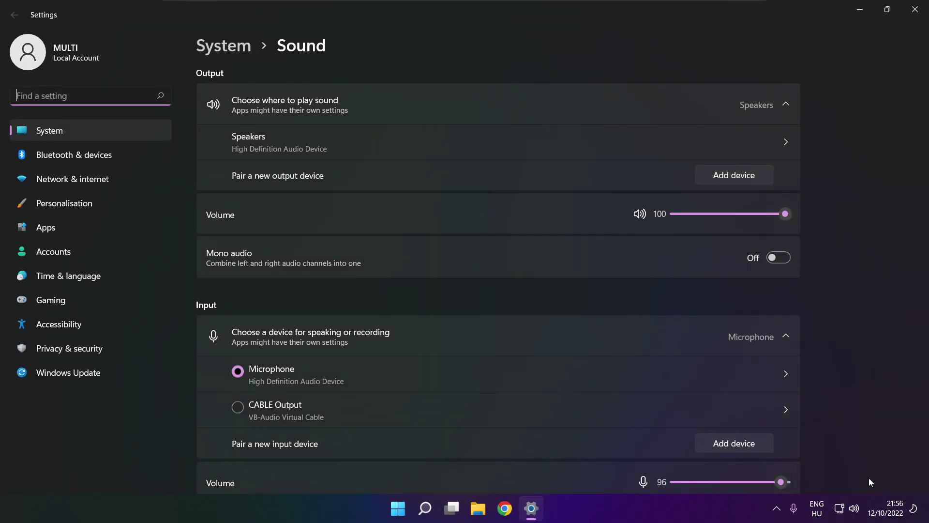
scroll(498, 279, "down", 5)
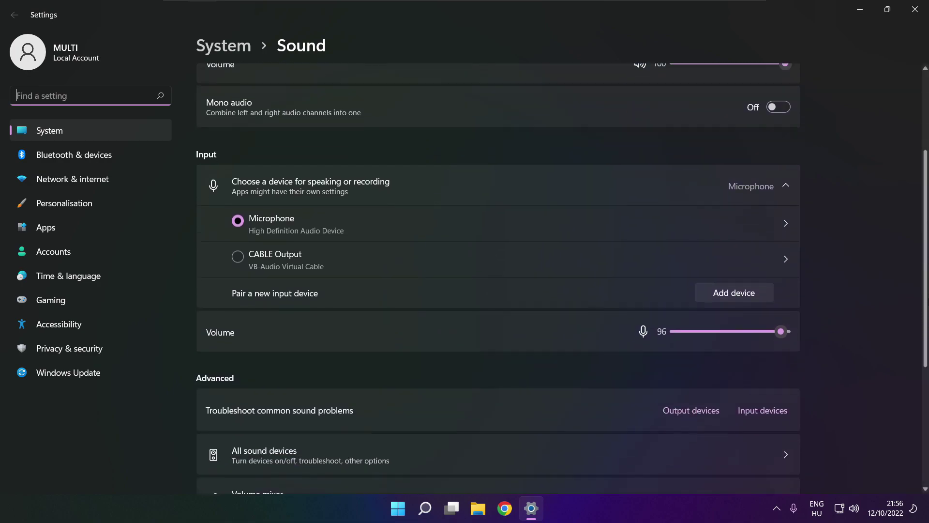
scroll(498, 279, "down", 1)
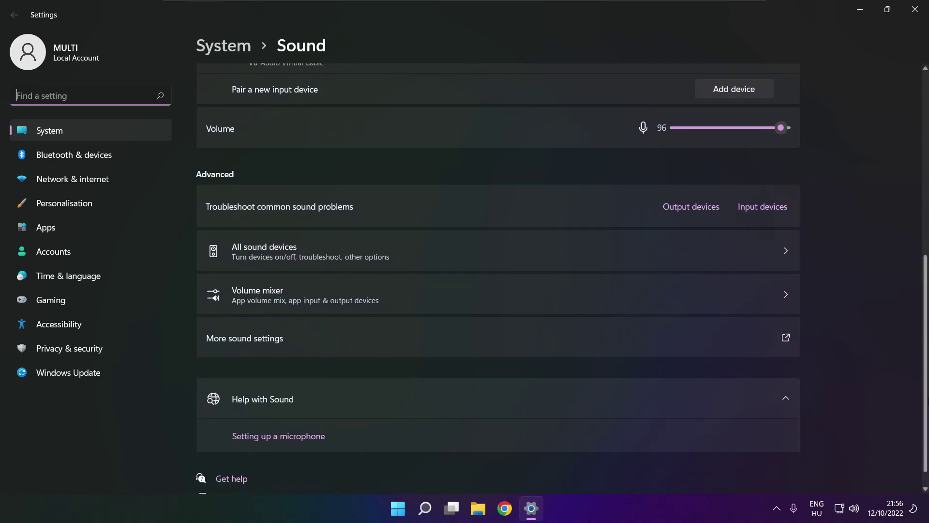
scroll(498, 282, "down", 1)
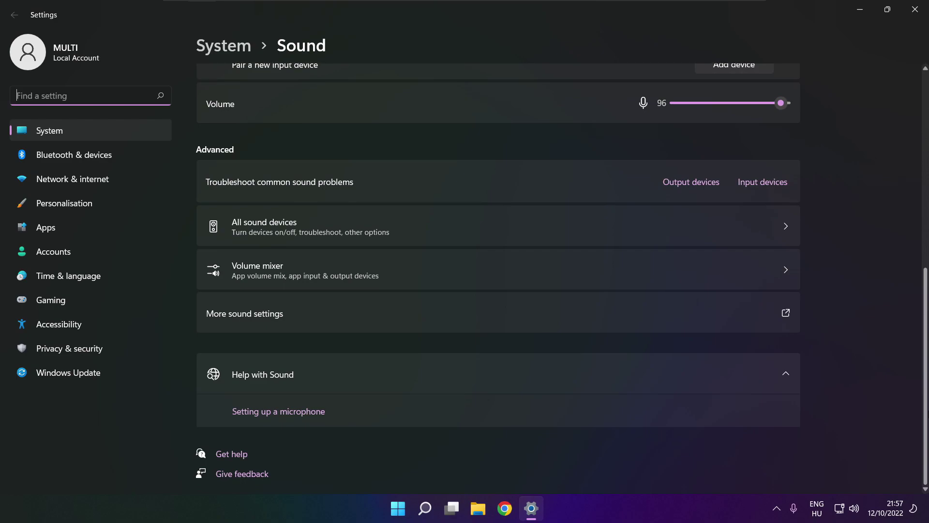
Run the Playing Audio troubleshooter for Output devices under Troubleshoot common sound problems
left_click(695, 187)
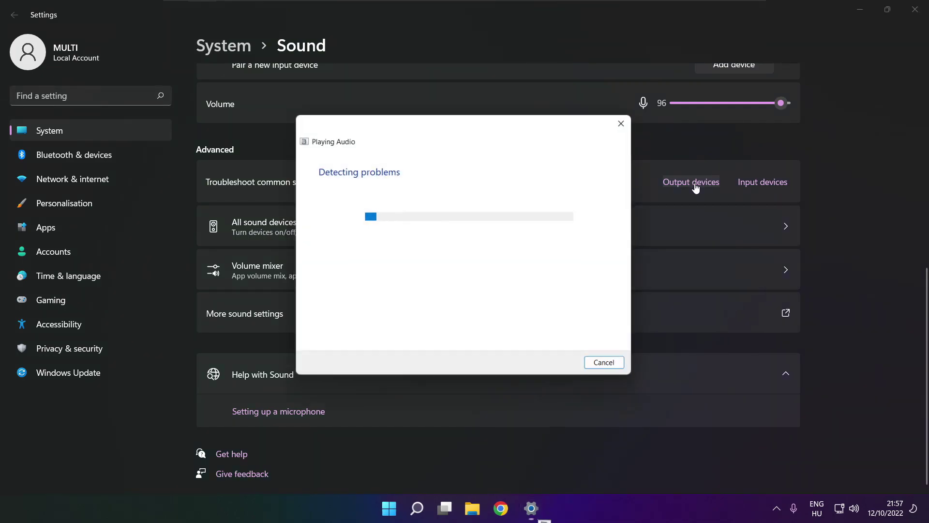